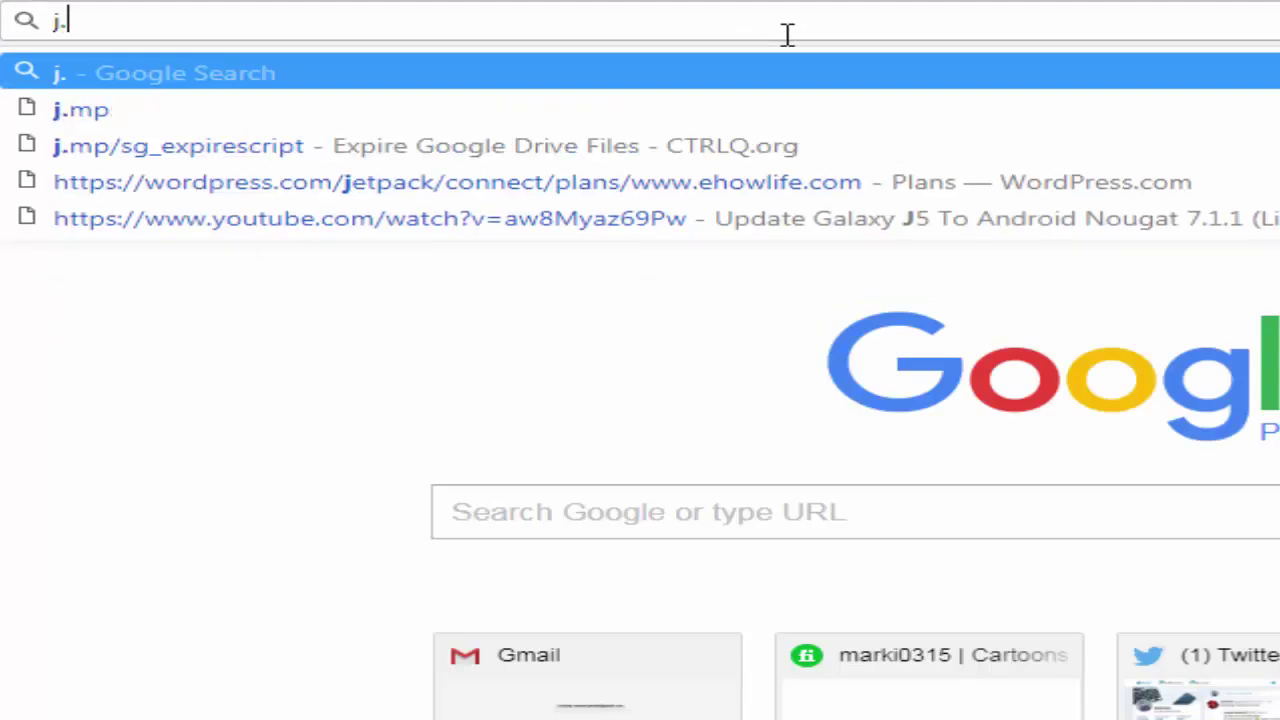
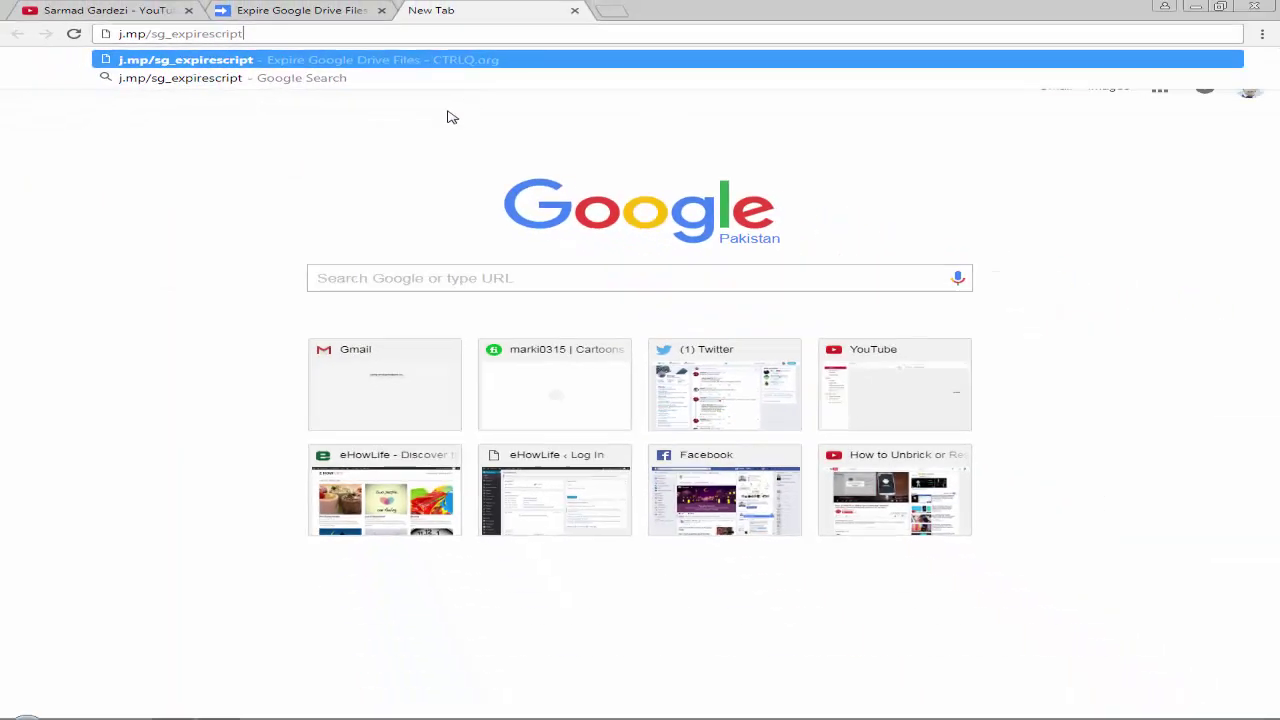
click(447, 117)
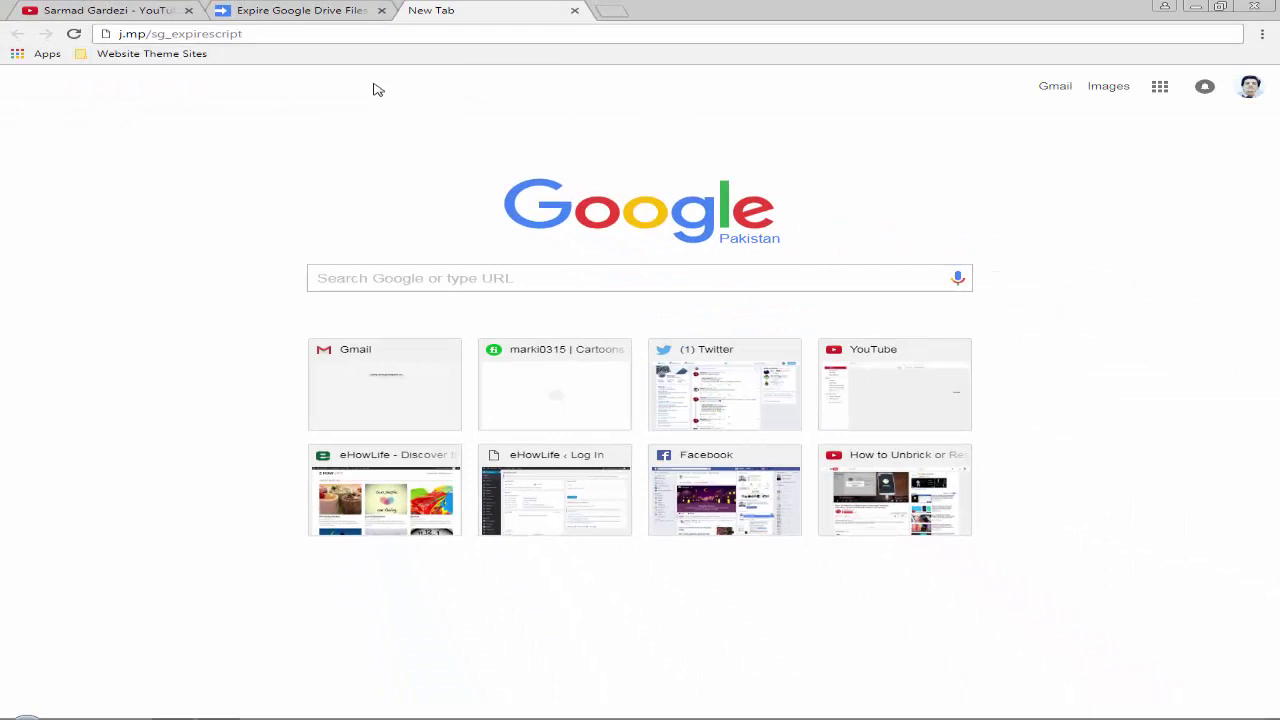
click(312, 37)
key(Return)
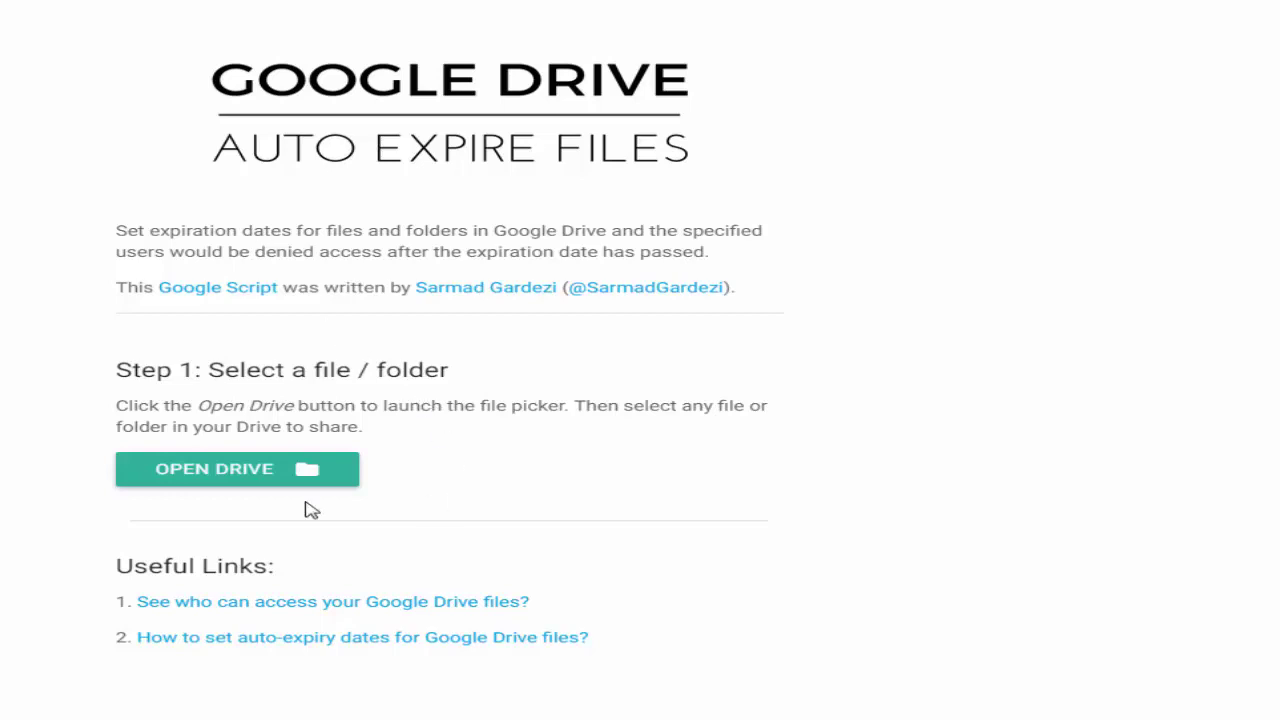
Step: Pick PHPUserLogin.zip from Google Drive as the file to share
click(238, 477)
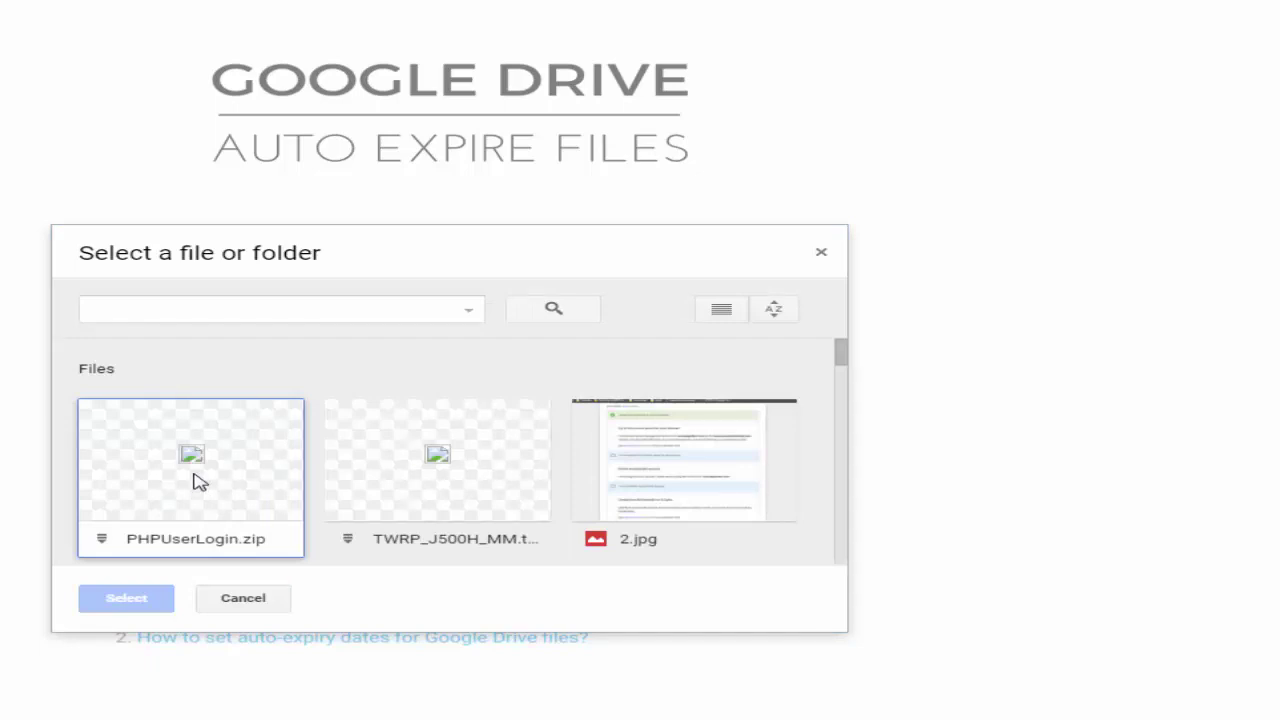
click(222, 444)
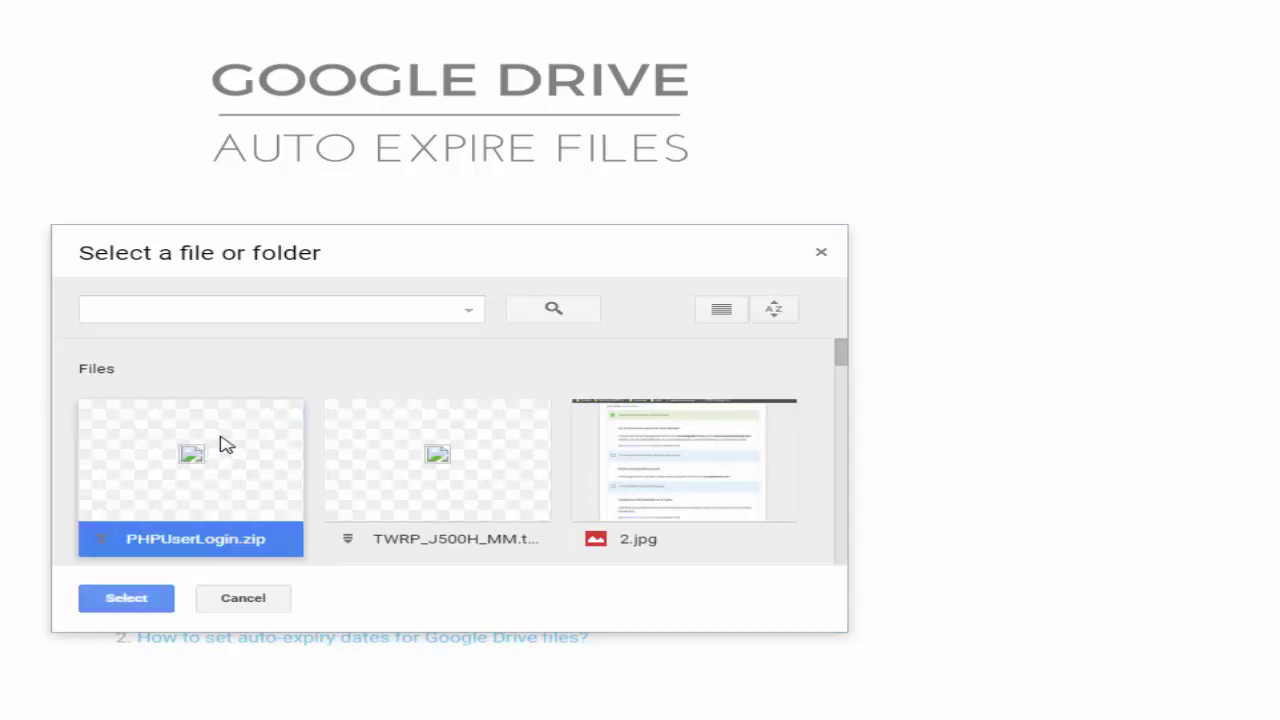
click(147, 599)
scroll(149, 607, down, 3)
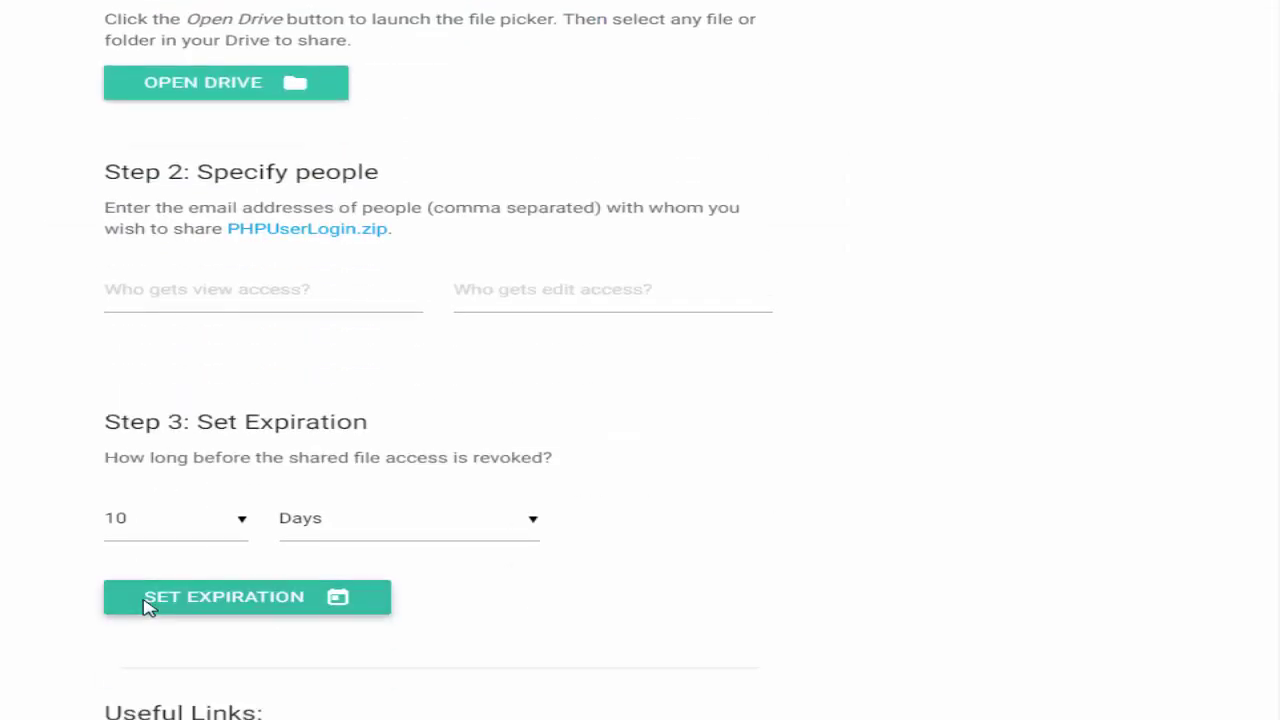
click(233, 302)
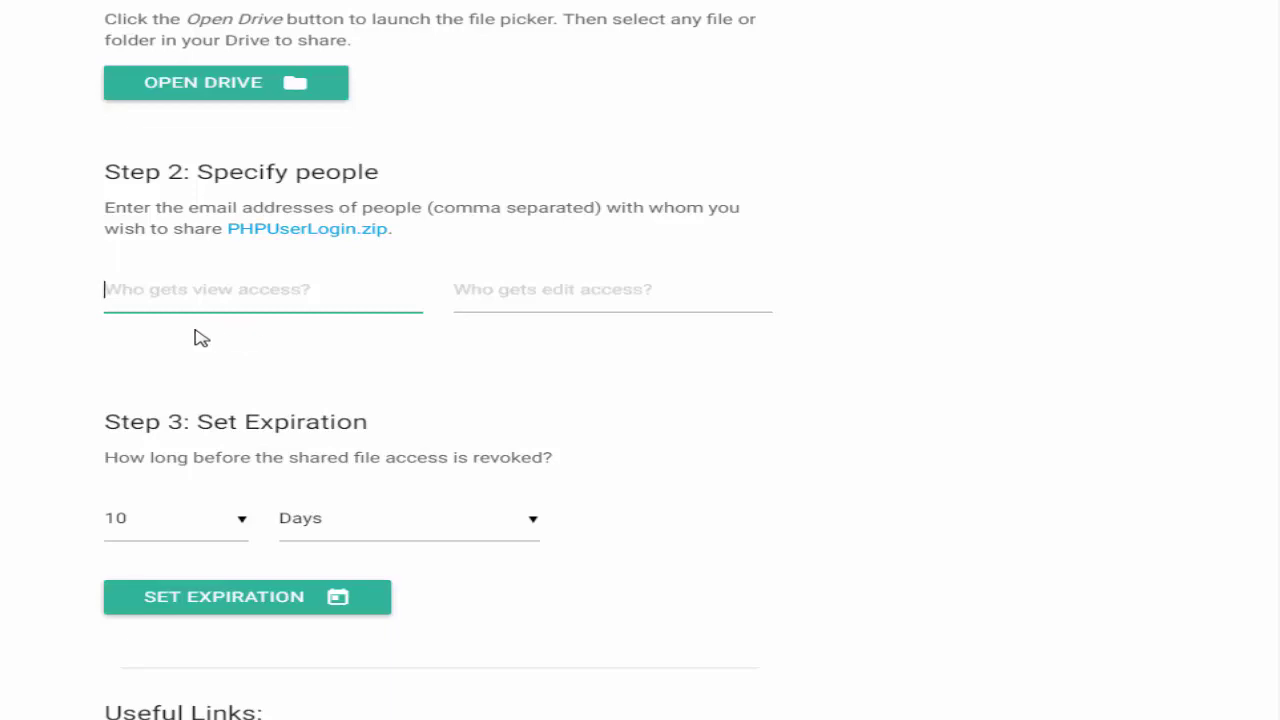
click(562, 293)
click(280, 304)
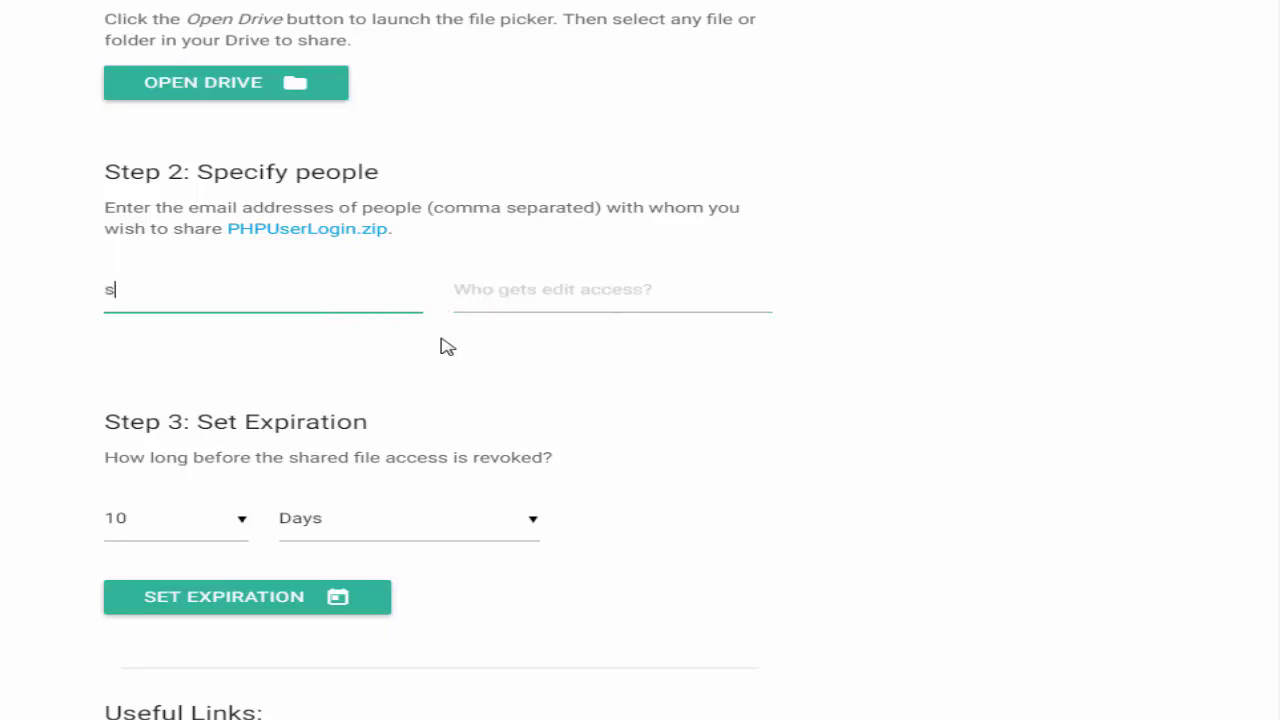
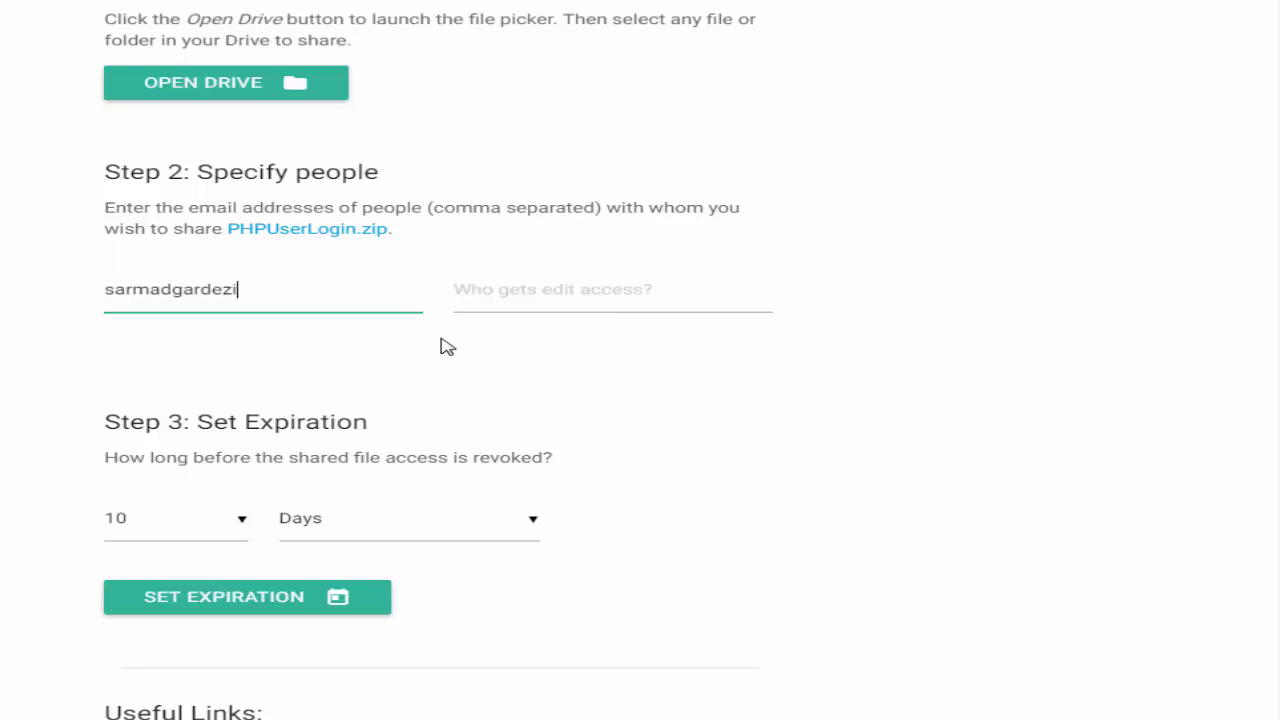
key(ctrl+a)
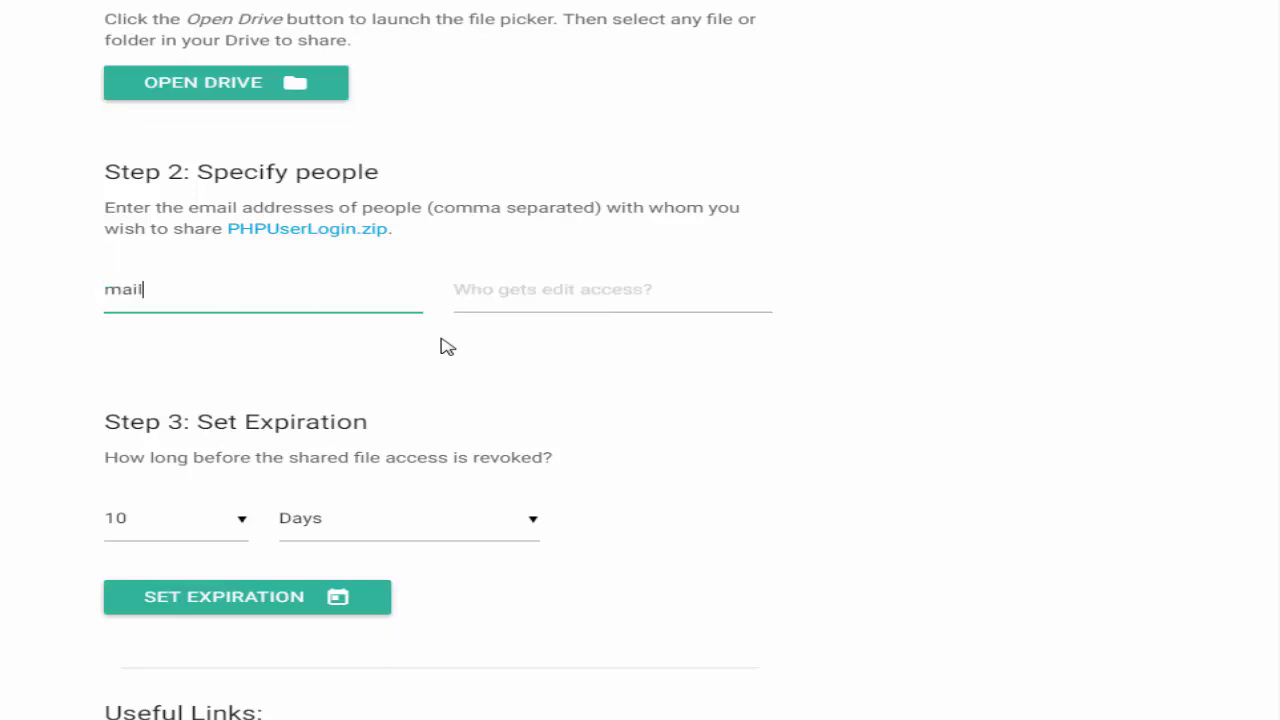
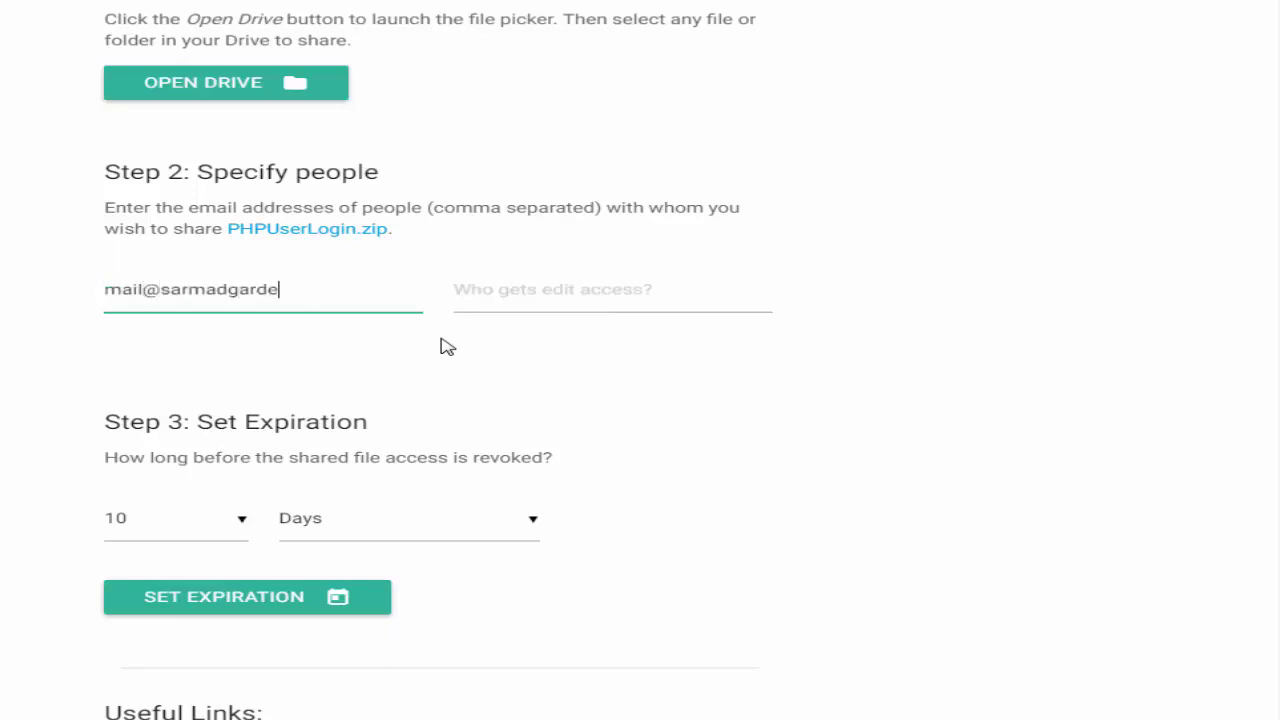
Step: Change the expiration from 10 days to 1 hour
scroll(447, 340, down, 1)
scroll(445, 310, down, 1)
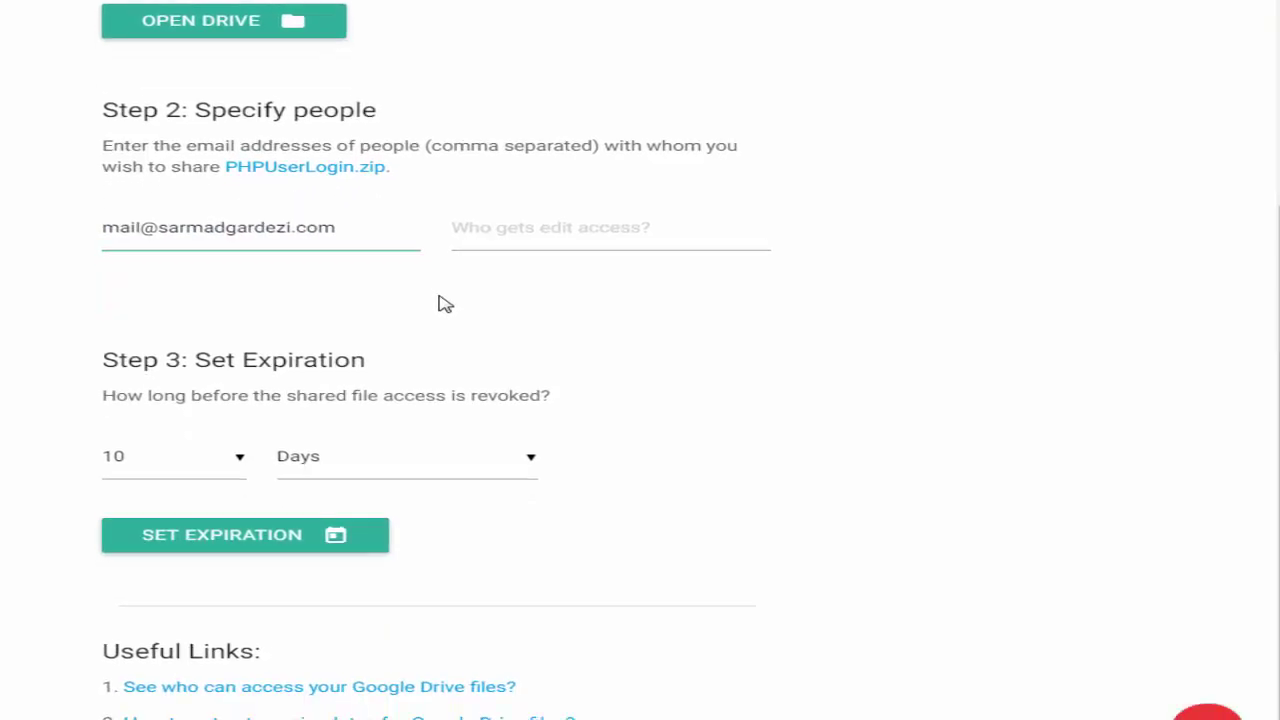
click(238, 432)
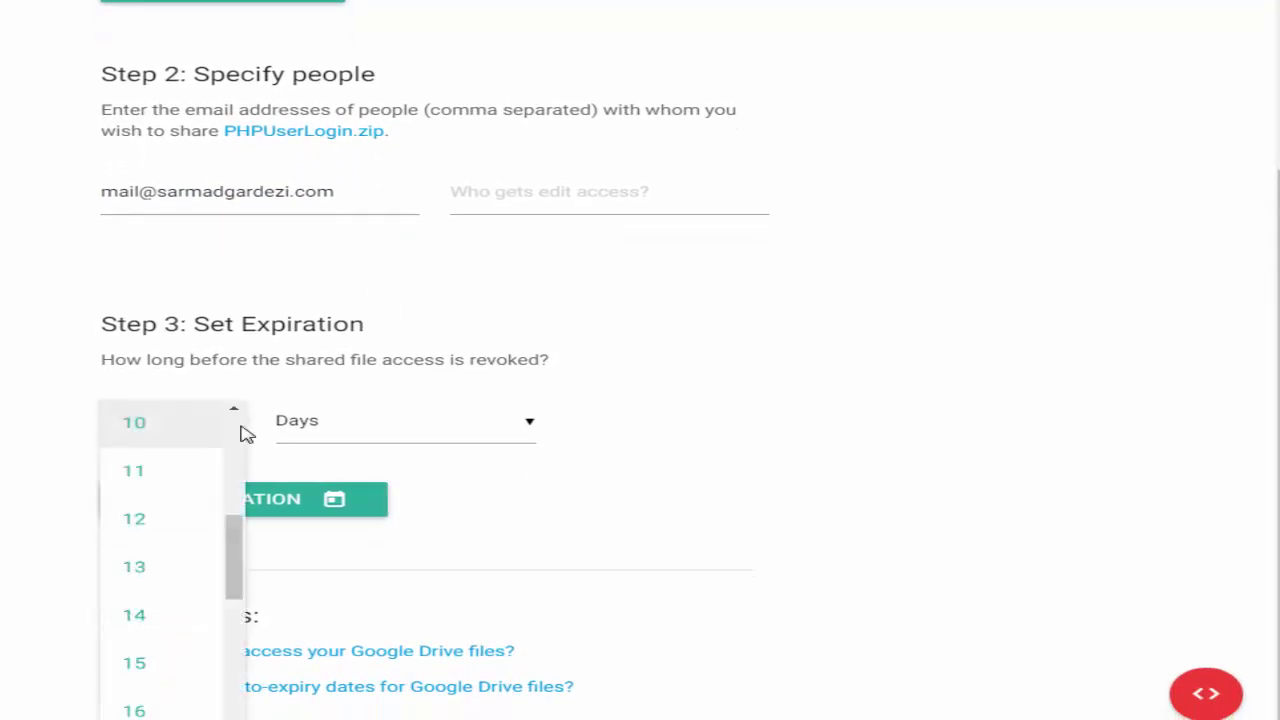
click(500, 428)
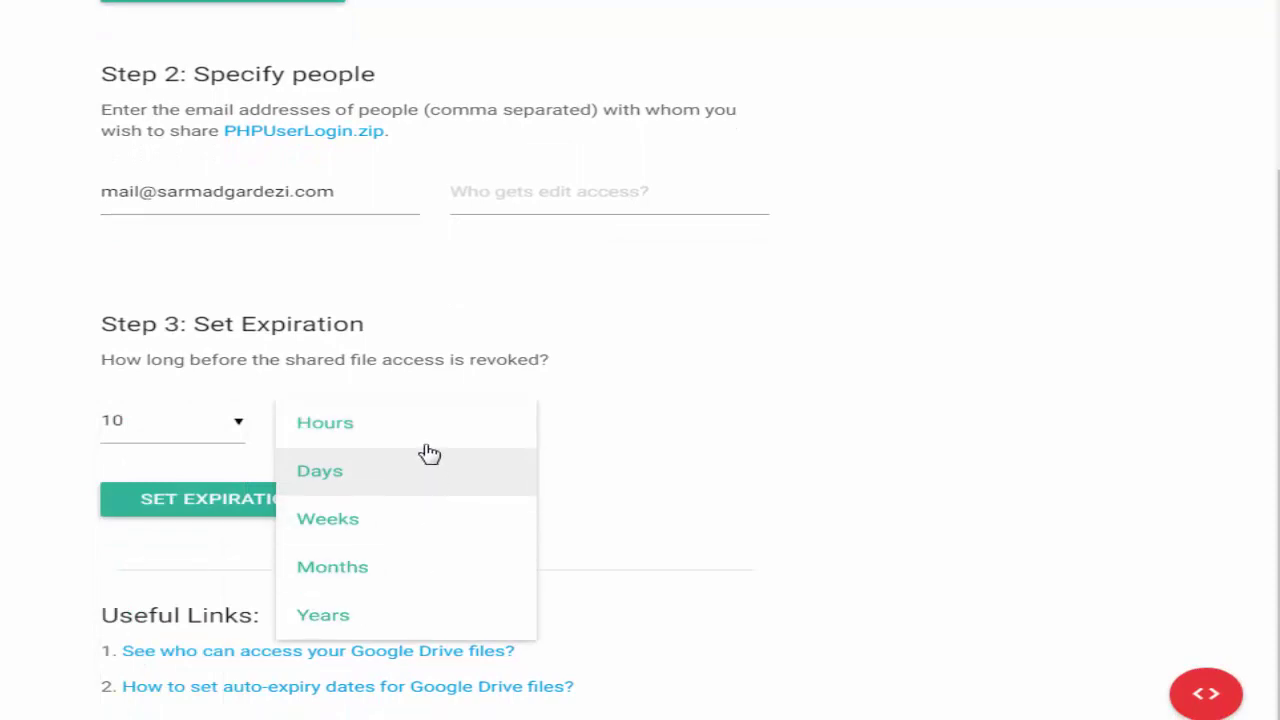
click(347, 441)
click(231, 430)
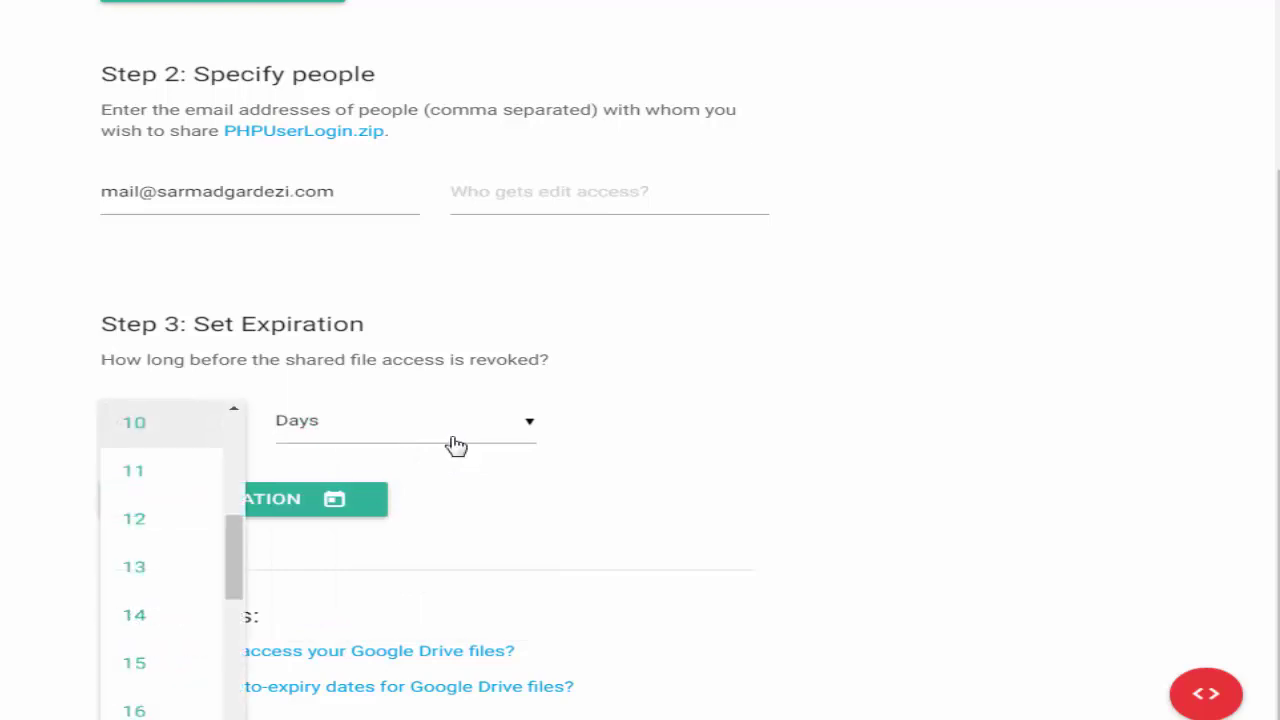
click(457, 441)
click(323, 428)
click(245, 428)
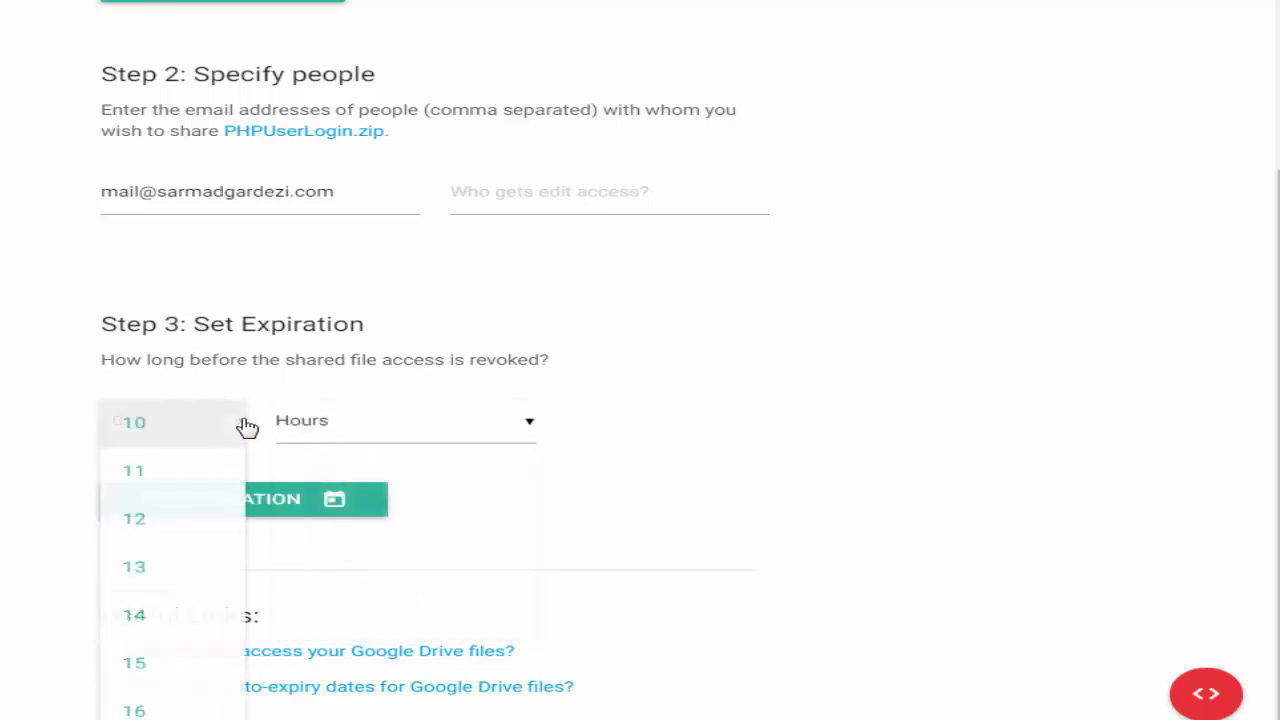
scroll(243, 510, up, 1)
scroll(243, 510, up, 4)
click(131, 440)
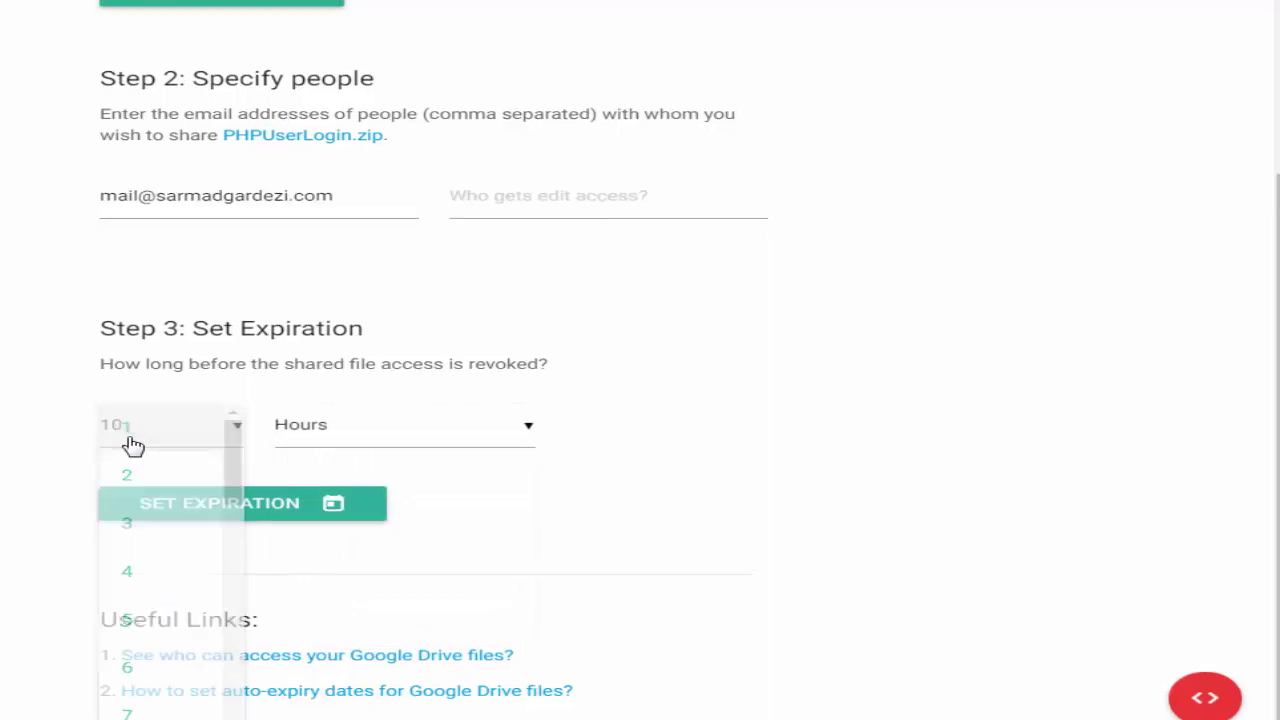
scroll(646, 594, up, 2)
Step: Submit SET EXPIRATION so PHPUserLogin.zip appears in Shared Files with a 1-hour expiry
click(228, 632)
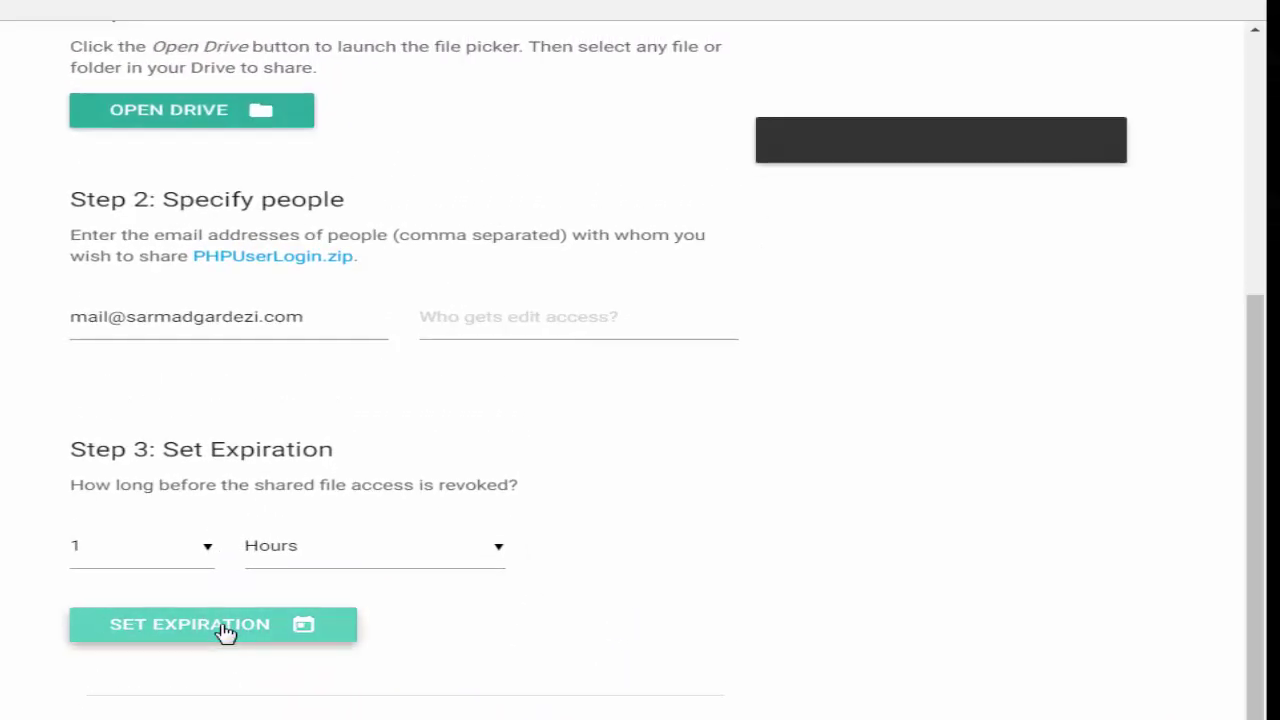